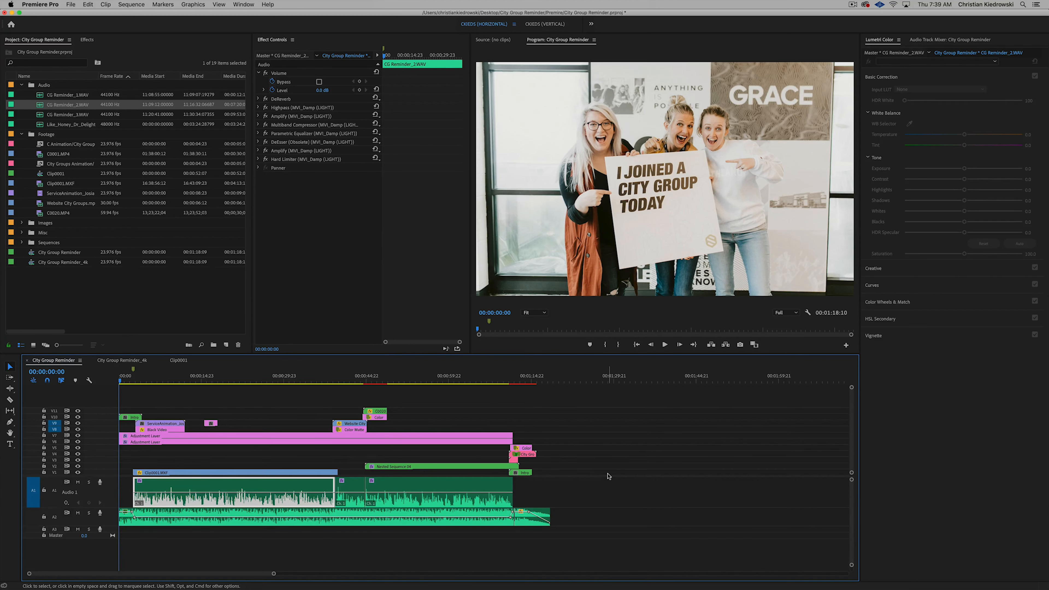
- Deselect the clips and play the opening of the City Group Reminder sequence up to about 12 seconds
{"action": "left_click", "coordinate": [252, 410]}
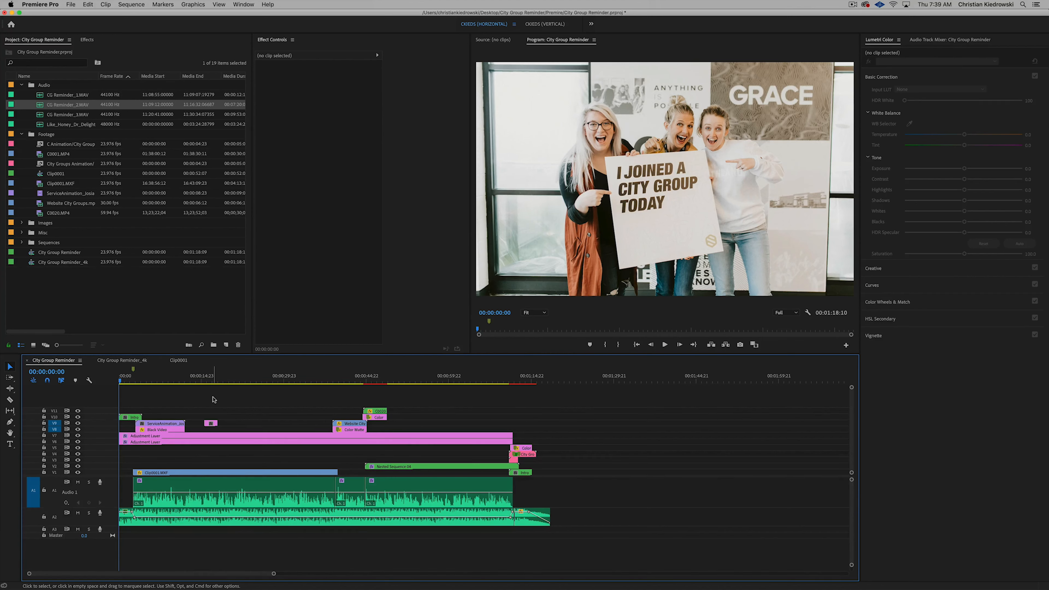
{"action": "key", "text": "space"}
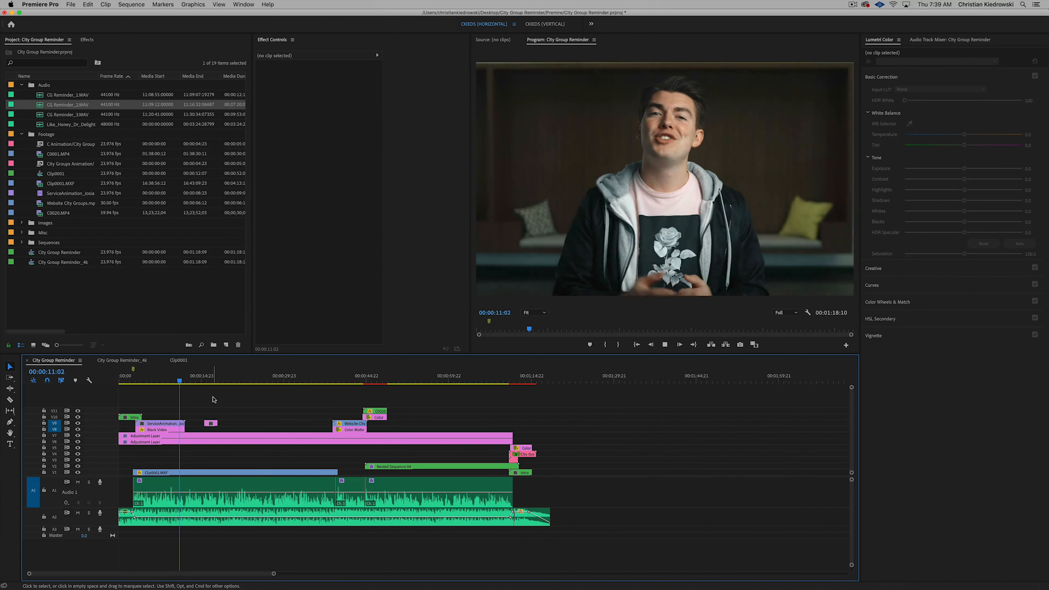
{"action": "key", "text": "space"}
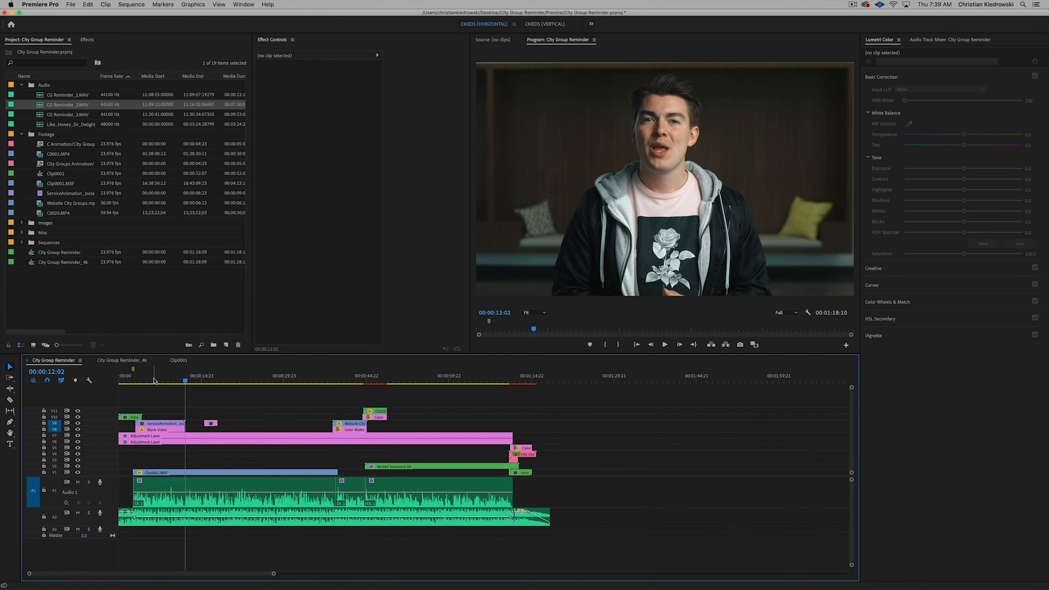
- Open the Clip0001 sequence, mute audio track A2 and play the camera clip's opening with its own sound
{"action": "left_click", "coordinate": [180, 363]}
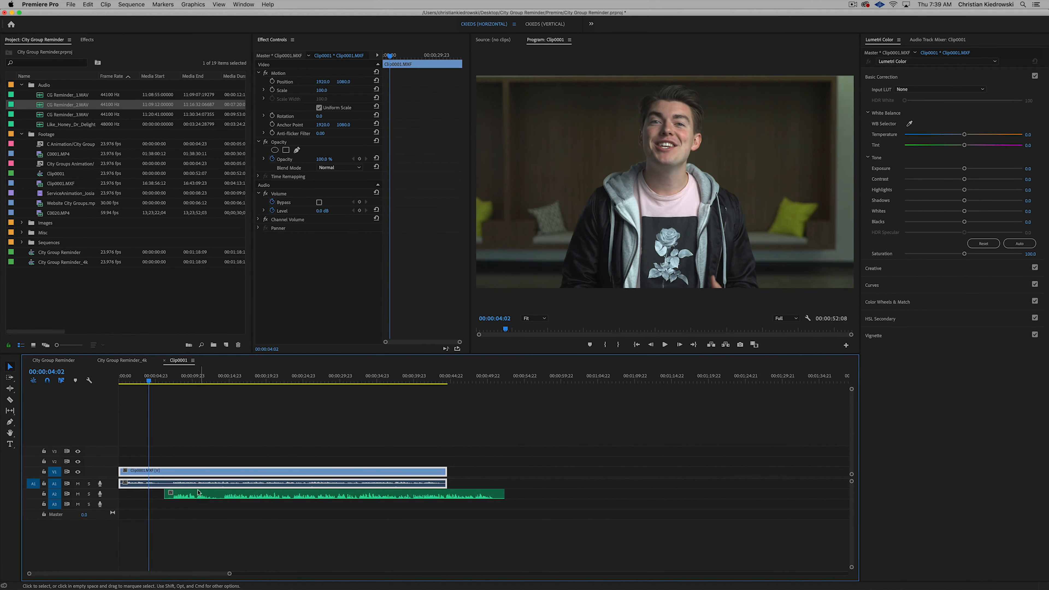
{"action": "left_click", "coordinate": [78, 494]}
{"action": "key", "text": "Home"}
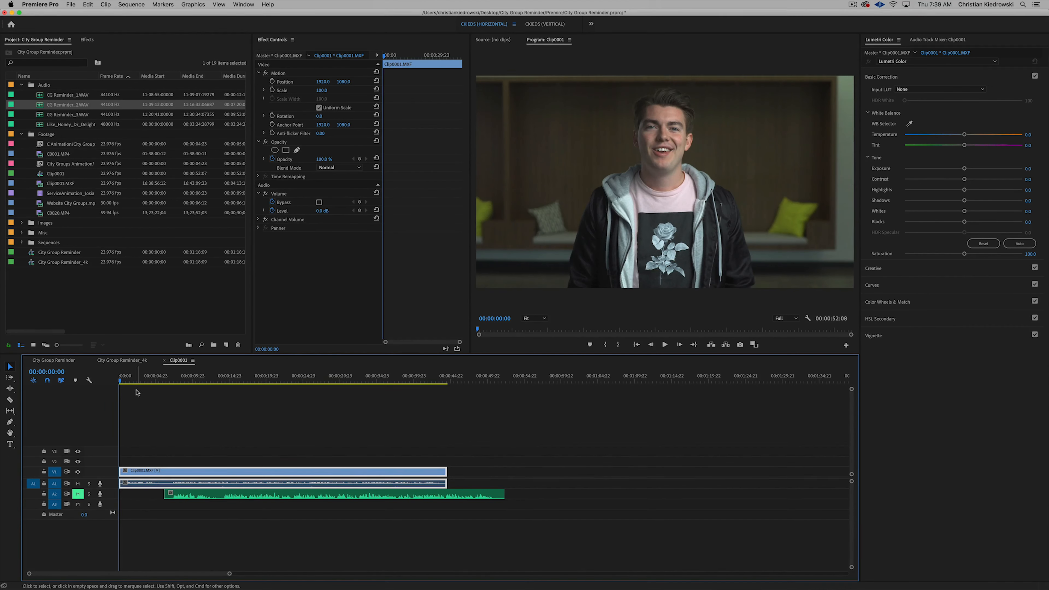
{"action": "key", "text": "space"}
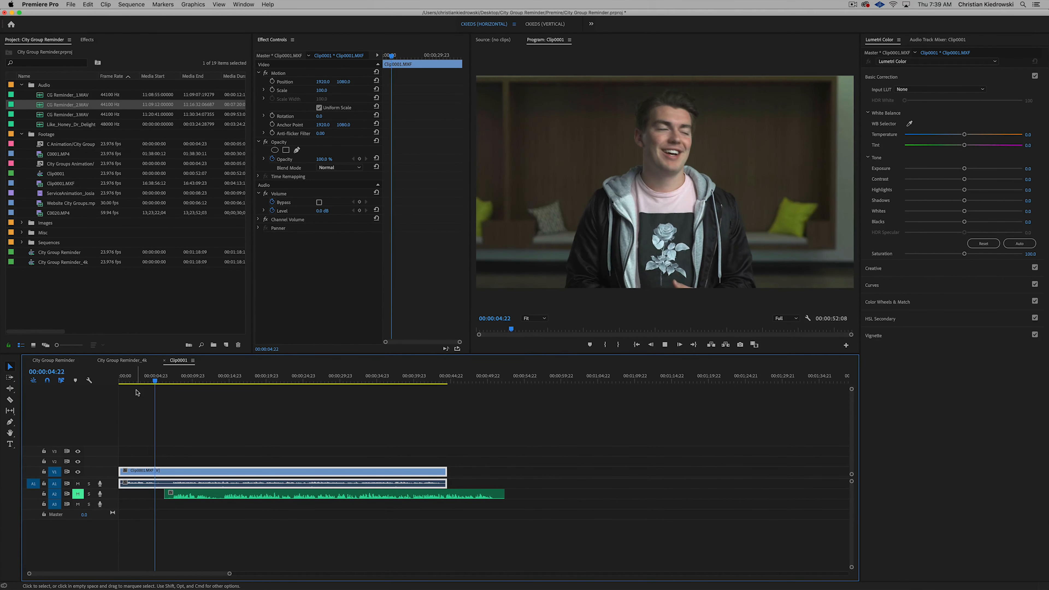
{"action": "left_click", "coordinate": [149, 378]}
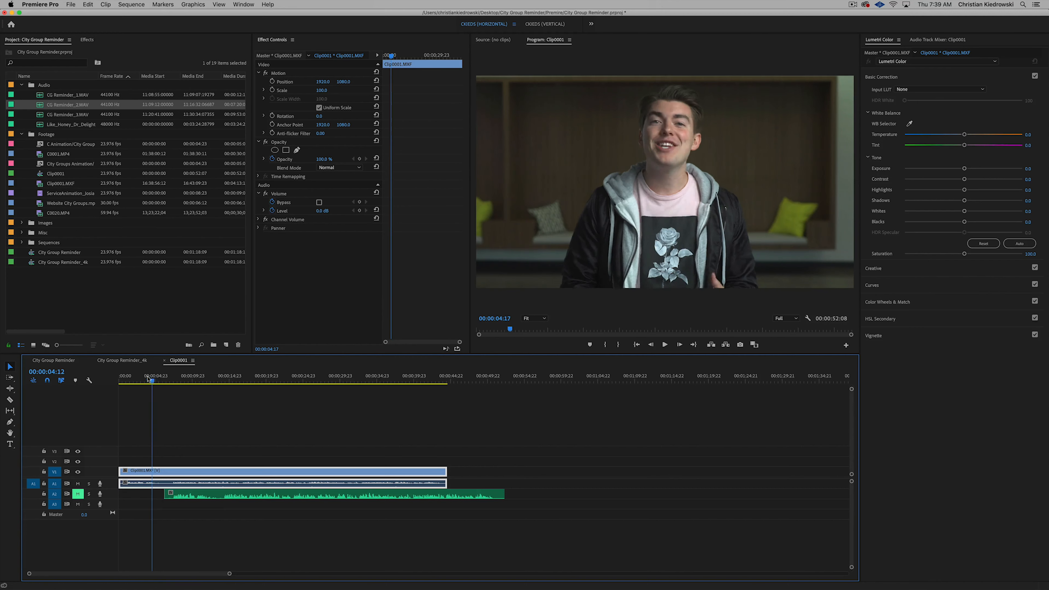
{"action": "key", "text": "space"}
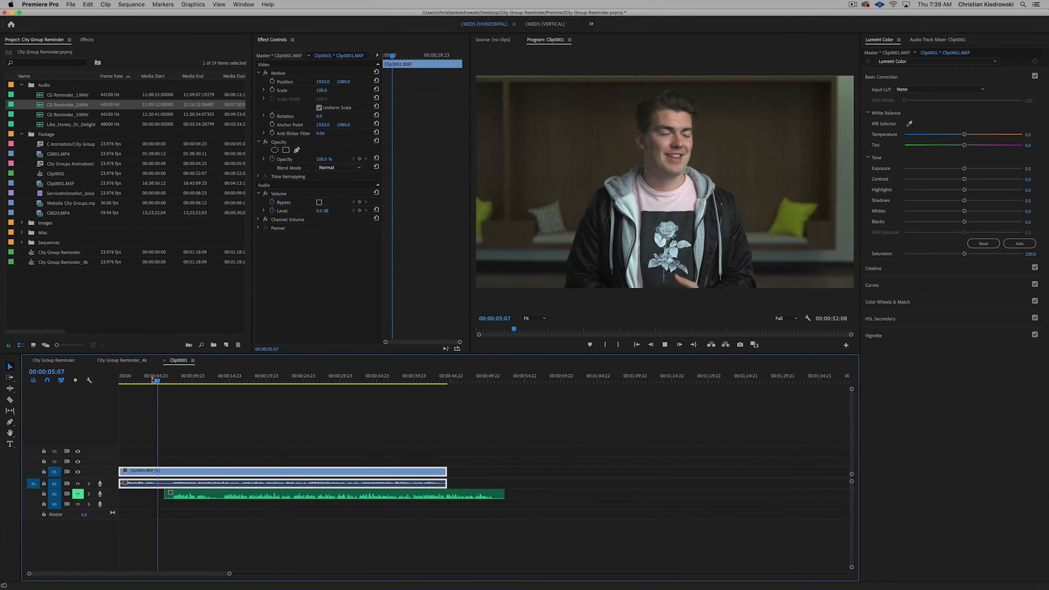
{"action": "key", "text": "space"}
- Split the camera clip at about 00:00:06:12 and ripple delete the part before the cut
{"action": "key", "text": "super+k"}
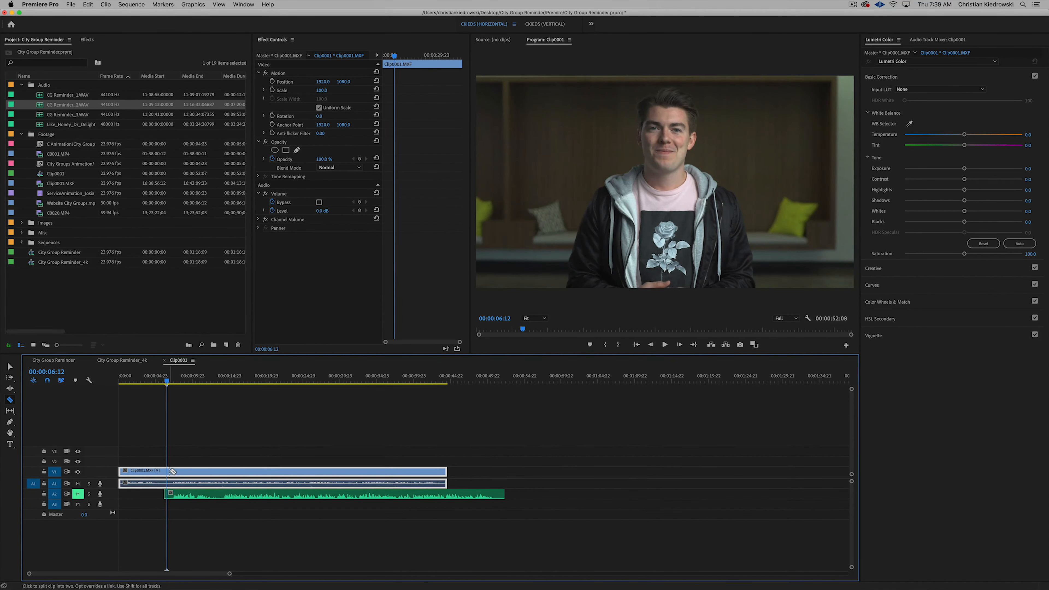
{"action": "left_click", "coordinate": [149, 472]}
{"action": "key", "text": "shift+Delete"}
- Move CG Reminder_2.WAV along track A2 until it ends at about 00:00:56:15, and unmute the track
{"action": "left_click_drag", "start_coordinate": [149, 495], "coordinate": [225, 500]}
{"action": "left_click", "coordinate": [77, 493]}
{"action": "left_click", "coordinate": [136, 473]}
{"action": "left_click_drag", "start_coordinate": [135, 473], "coordinate": [134, 472]}
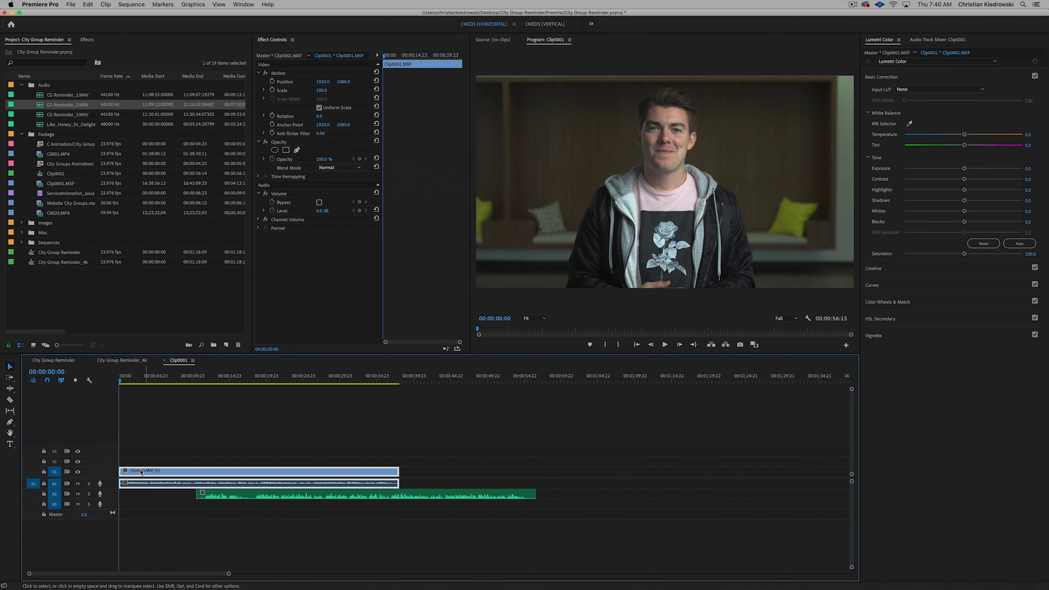
- Play the camera clip from about 3 seconds to listen to the camera's built-in audio
{"action": "left_click", "coordinate": [141, 382]}
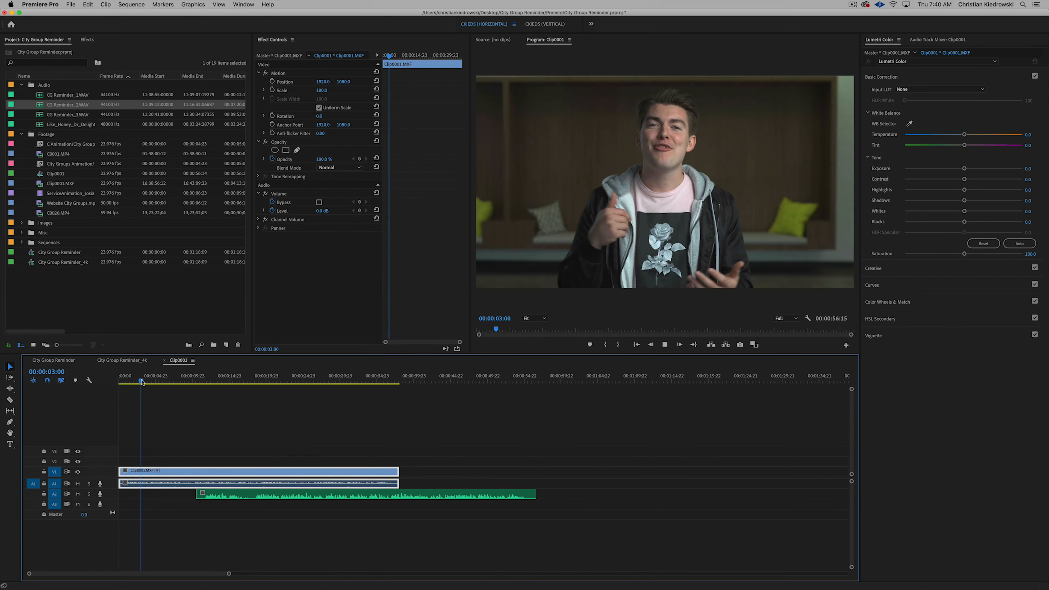
{"action": "key", "text": "space"}
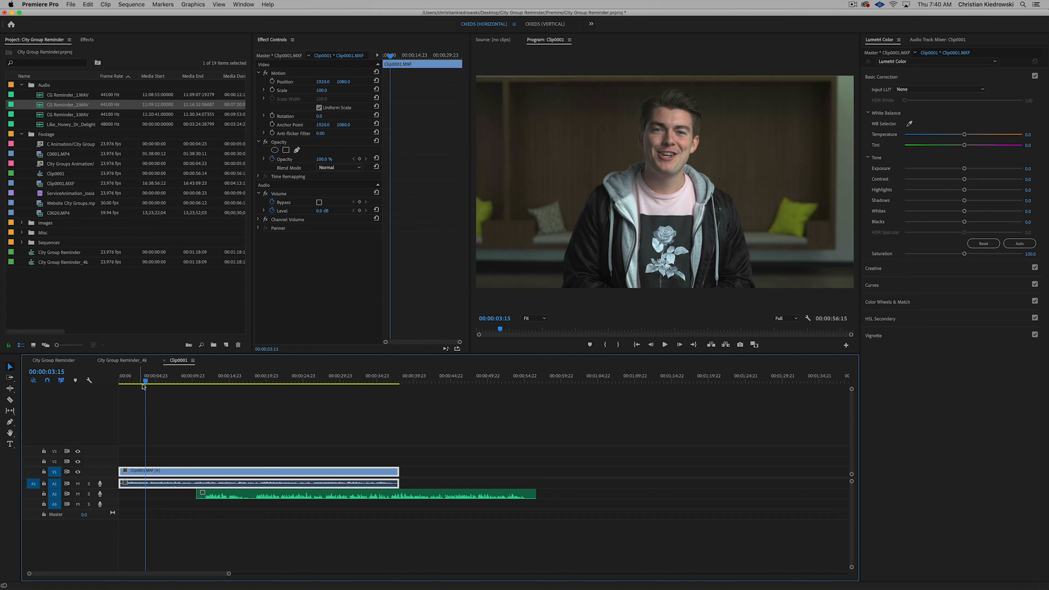
{"action": "key", "text": "space"}
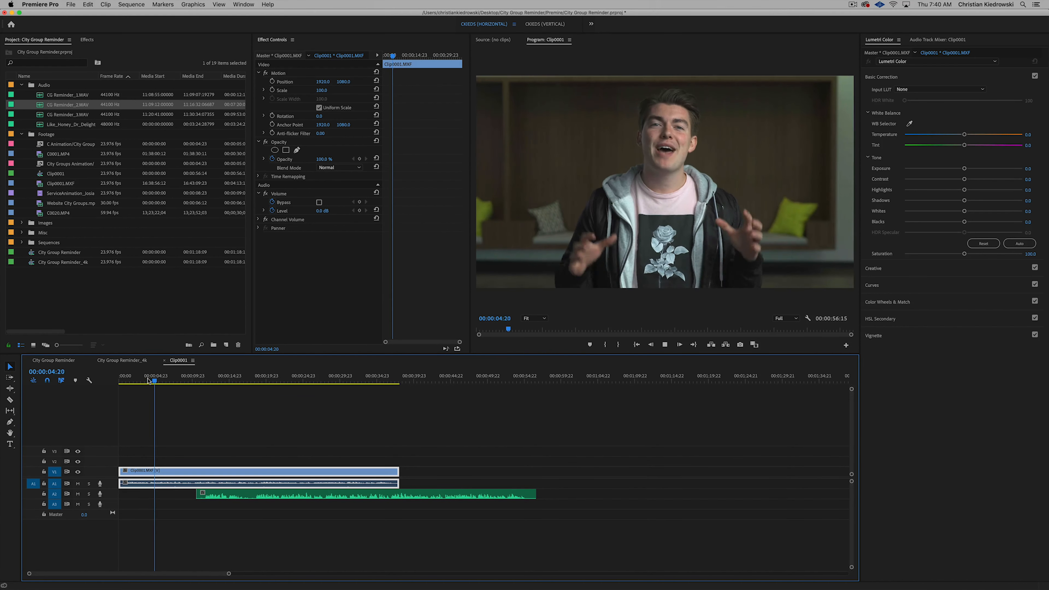
{"action": "key", "text": "space"}
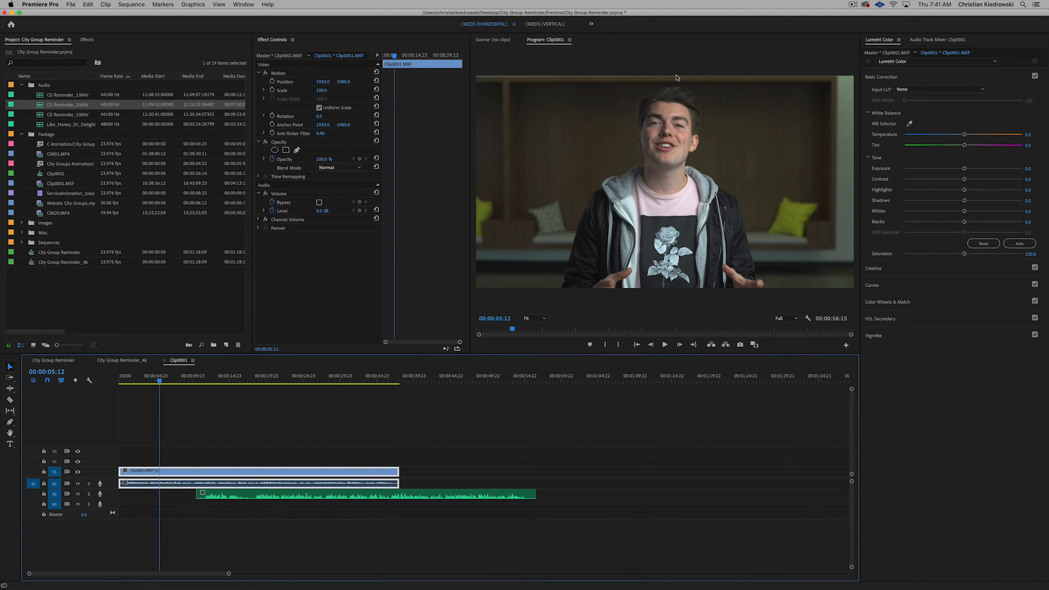
- Move the WAV clip past the end of the camera clip, cut away about its first 7 seconds, and play the remainder
{"action": "left_click_drag", "start_coordinate": [217, 494], "coordinate": [419, 494]}
{"action": "left_click", "coordinate": [412, 379]}
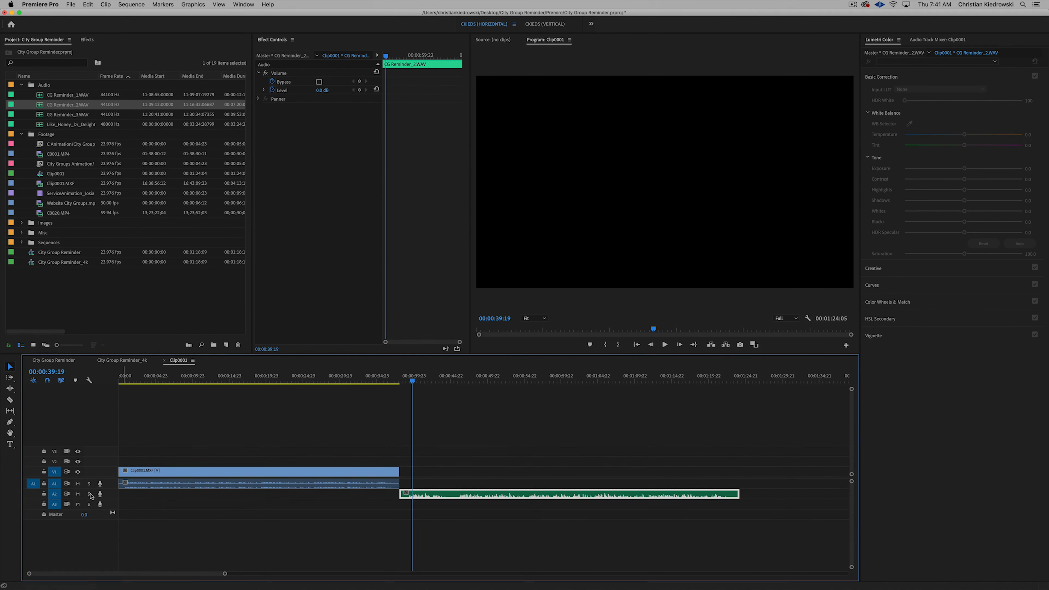
{"action": "left_click", "coordinate": [453, 378]}
{"action": "key", "text": "super+k"}
{"action": "key", "text": "Delete"}
{"action": "key", "text": "space"}
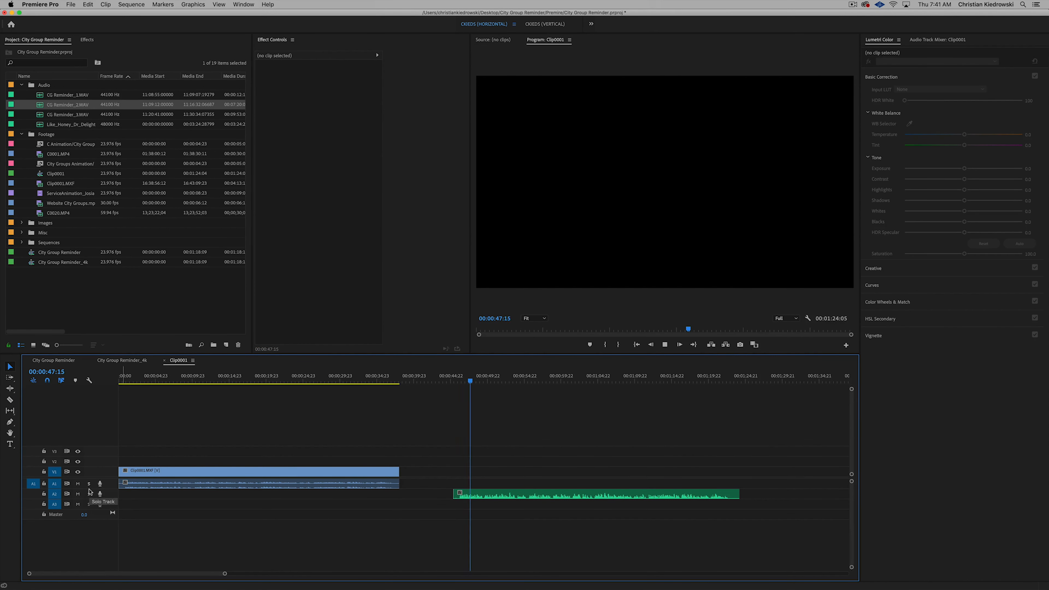
- Reposition the WAV and camera clips so they partly overlap with offset starts, and expand audio tracks A1 and A2
{"action": "left_click", "coordinate": [493, 497]}
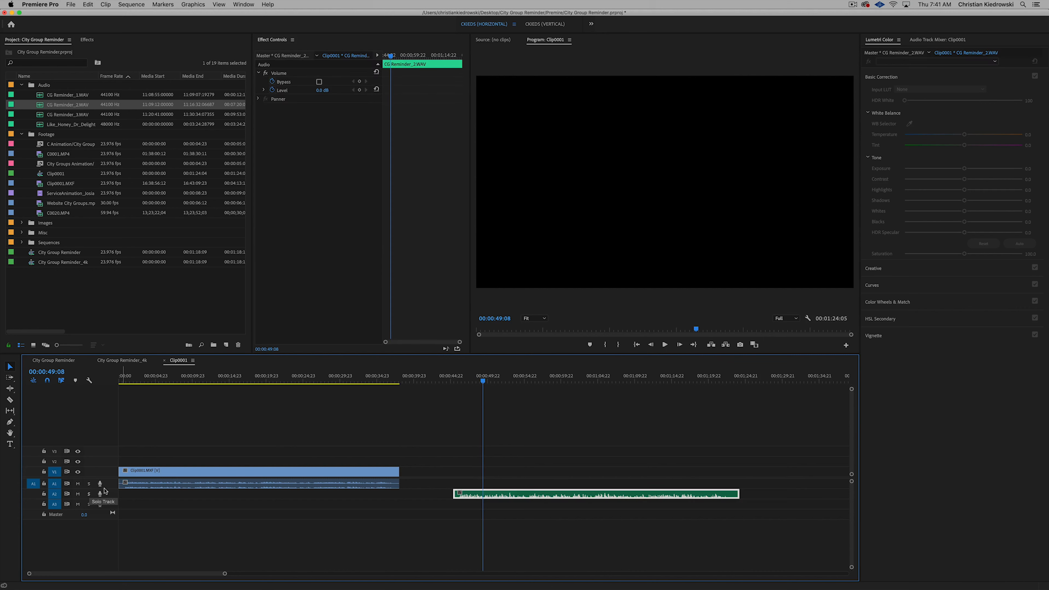
{"action": "left_click_drag", "start_coordinate": [504, 496], "coordinate": [279, 496]}
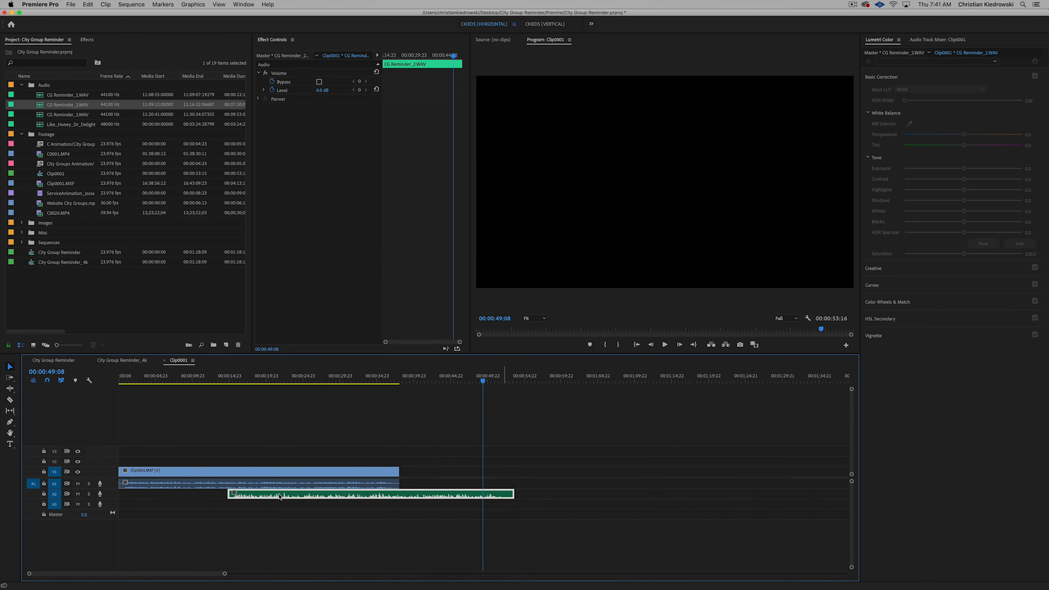
{"action": "double_click", "coordinate": [111, 495]}
{"action": "double_click", "coordinate": [114, 485]}
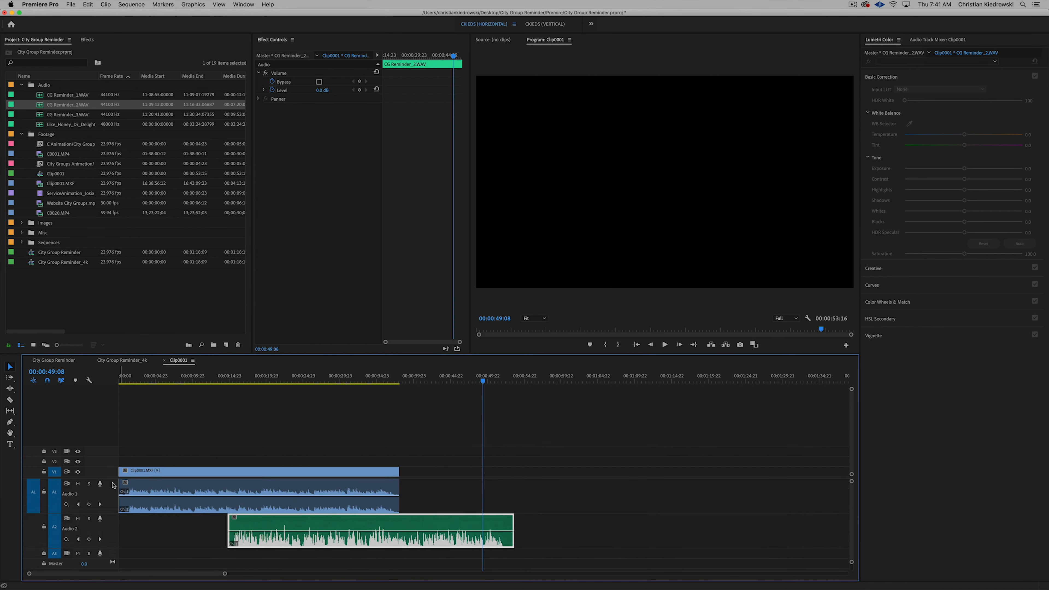
{"action": "left_click_drag", "start_coordinate": [212, 473], "coordinate": [270, 474]}
- Select the camera clip and the WAV clip together and synchronize them by Audio on track channel 1
{"action": "left_click_drag", "start_coordinate": [323, 454], "coordinate": [270, 537]}
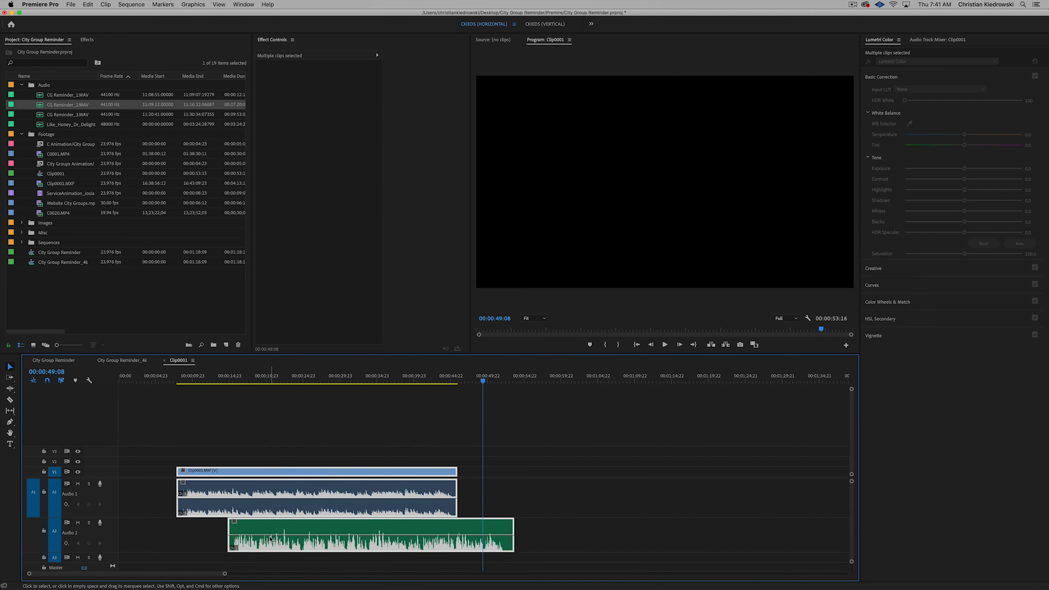
{"action": "right_click", "coordinate": [275, 472]}
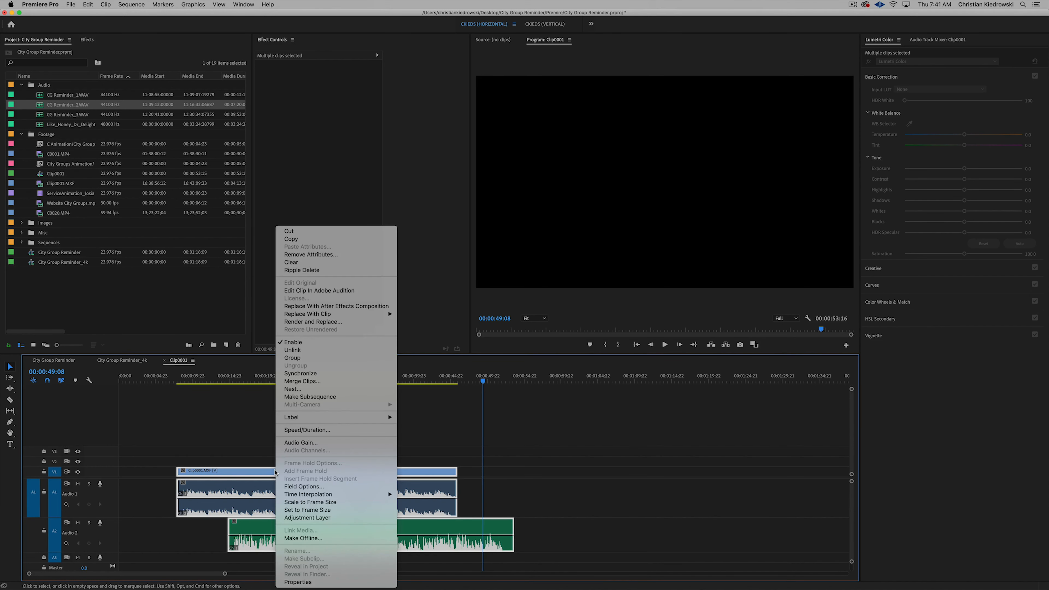
{"action": "left_click", "coordinate": [298, 374]}
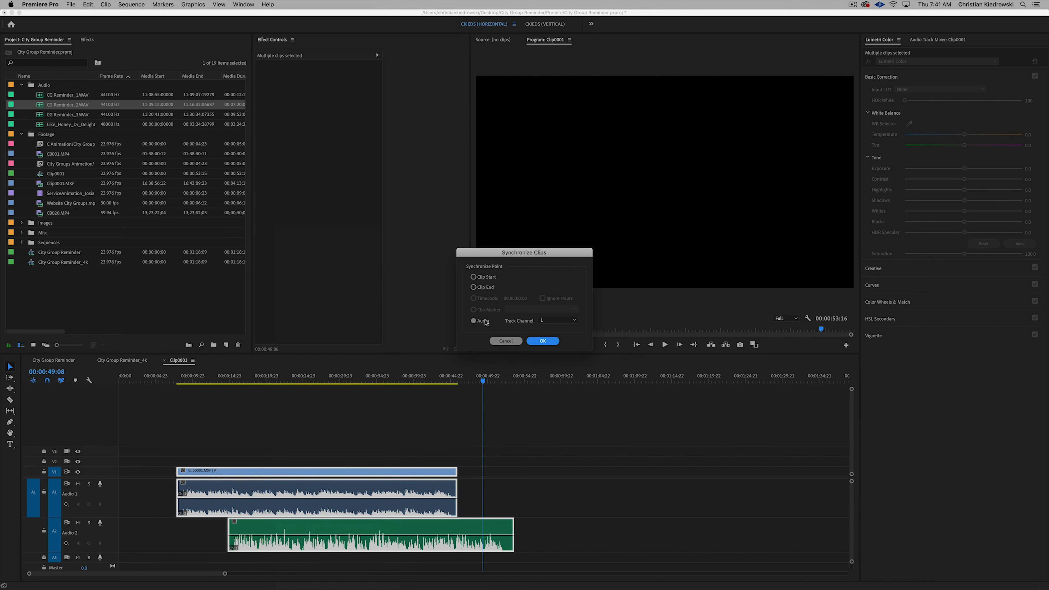
{"action": "left_click", "coordinate": [543, 341]}
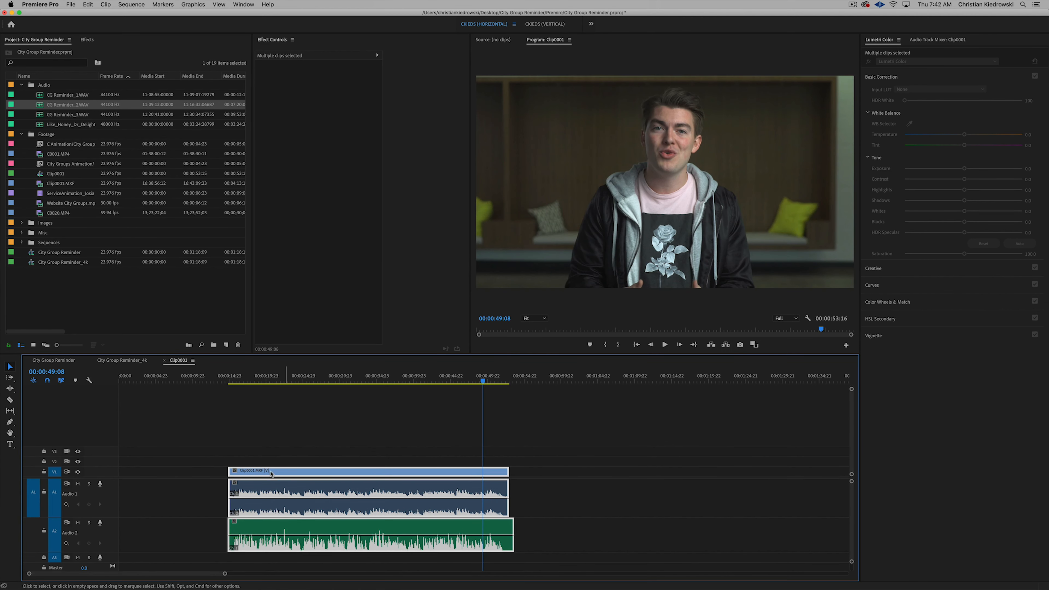
- Play the synchronized clips near their start, mute the camera audio on A1 and listen to the external recording alone
{"action": "left_click", "coordinate": [234, 377]}
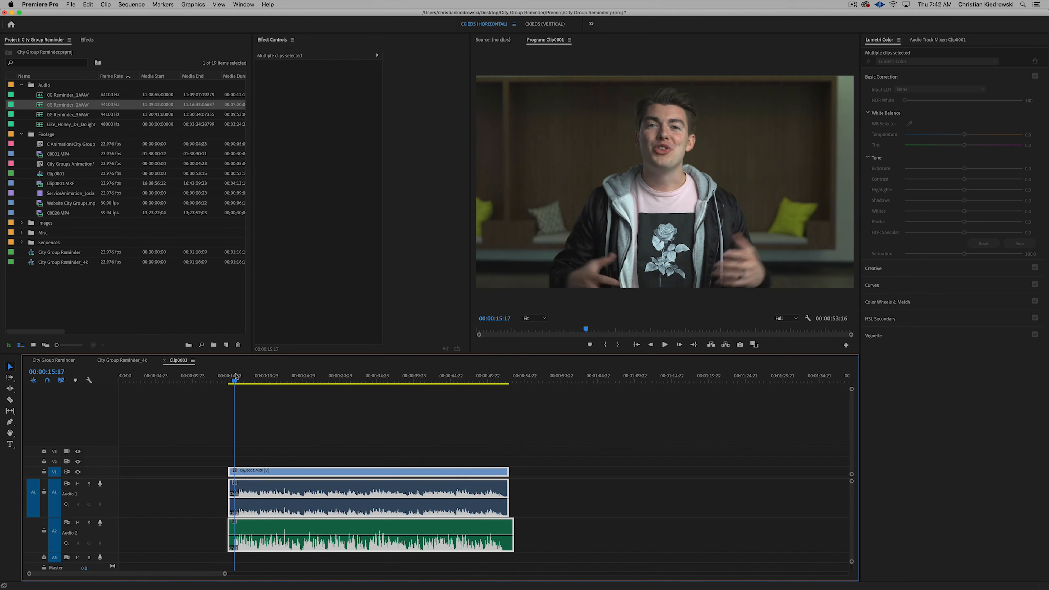
{"action": "key", "text": "space"}
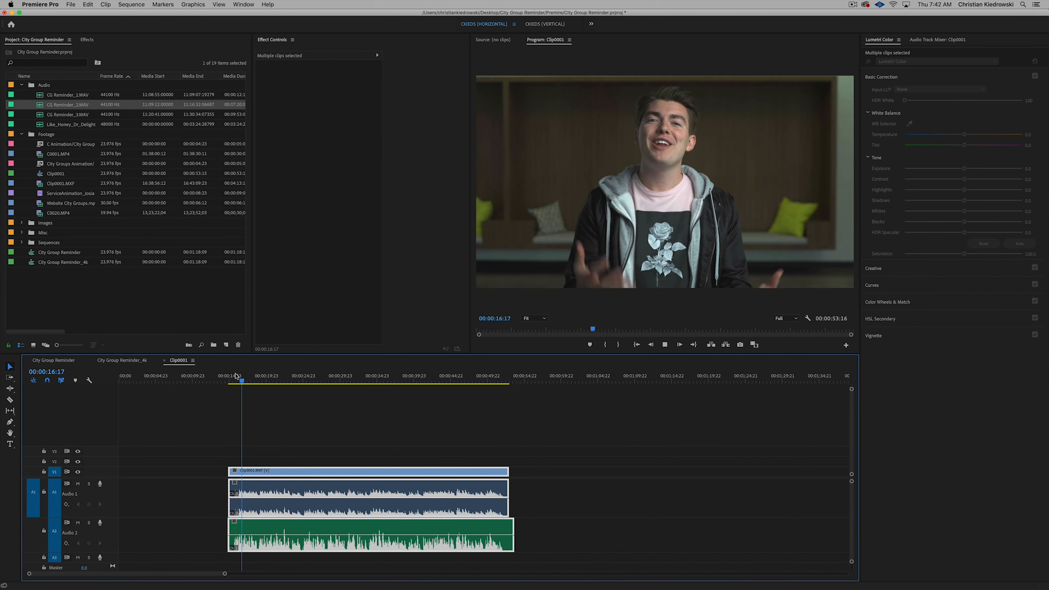
{"action": "key", "text": "space"}
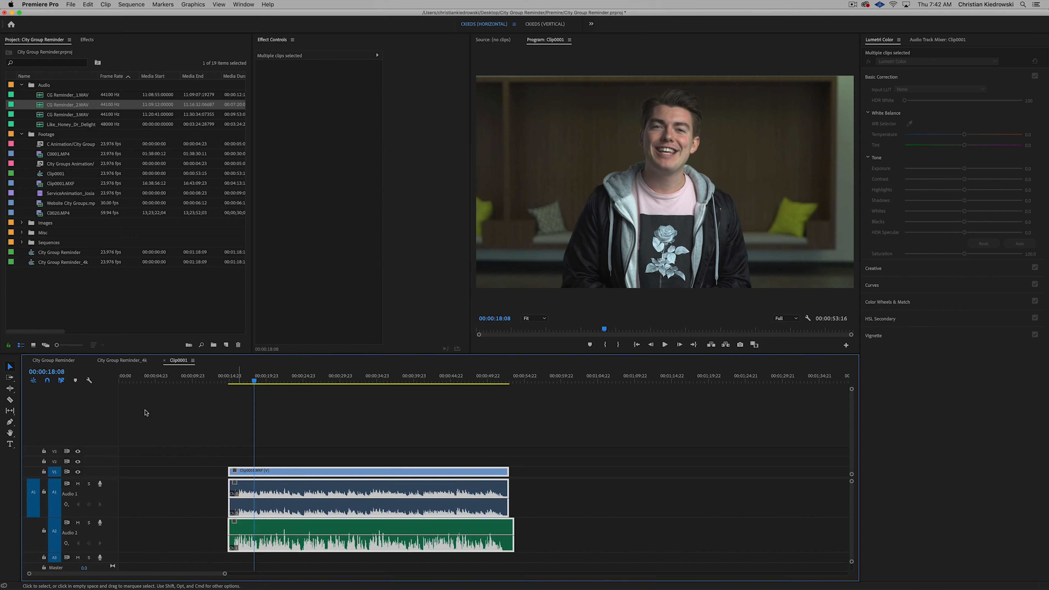
{"action": "left_click", "coordinate": [78, 484]}
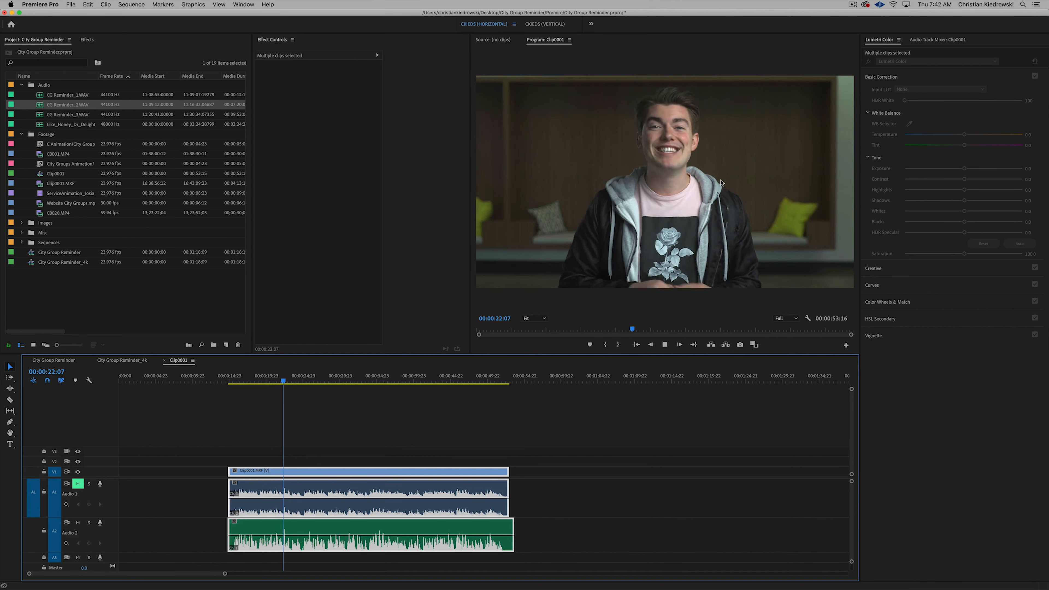
{"action": "key", "text": "space"}
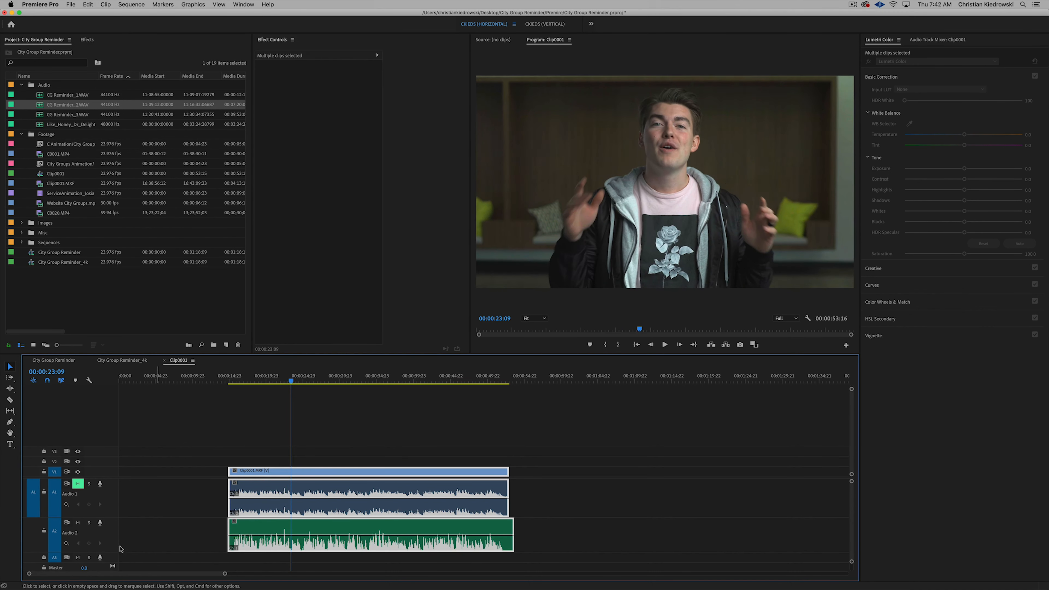
- Reduce the heights of audio tracks A1 and A2 in the timeline
{"action": "scroll", "coordinate": [111, 504], "scroll_direction": "up", "scroll_amount": 2}
{"action": "scroll", "coordinate": [111, 503], "scroll_direction": "down", "scroll_amount": 4}
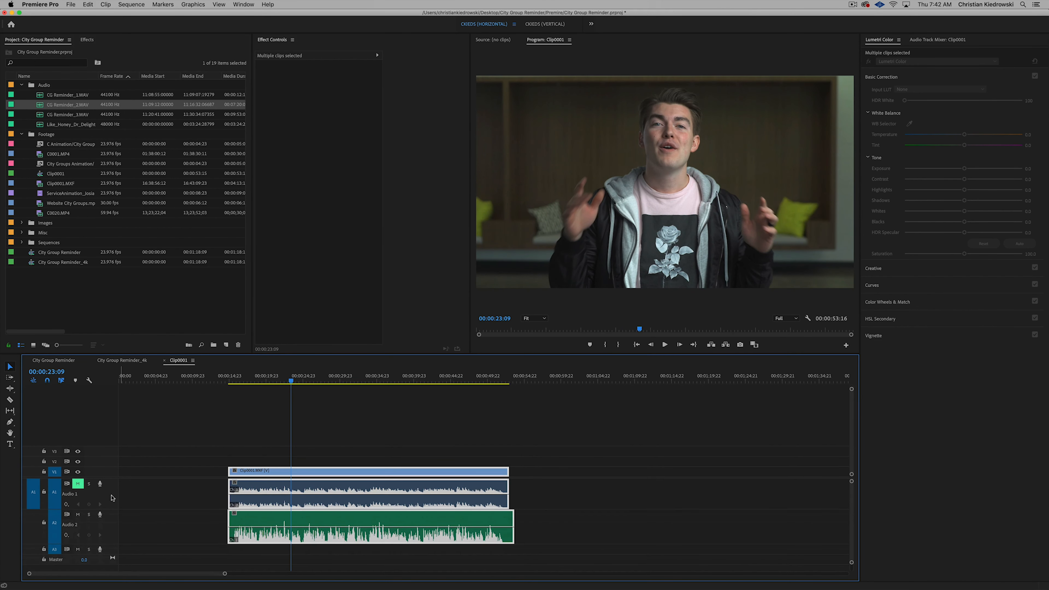
{"action": "scroll", "coordinate": [111, 497], "scroll_direction": "down", "scroll_amount": 1}
{"action": "scroll", "coordinate": [111, 522], "scroll_direction": "down", "scroll_amount": 3}
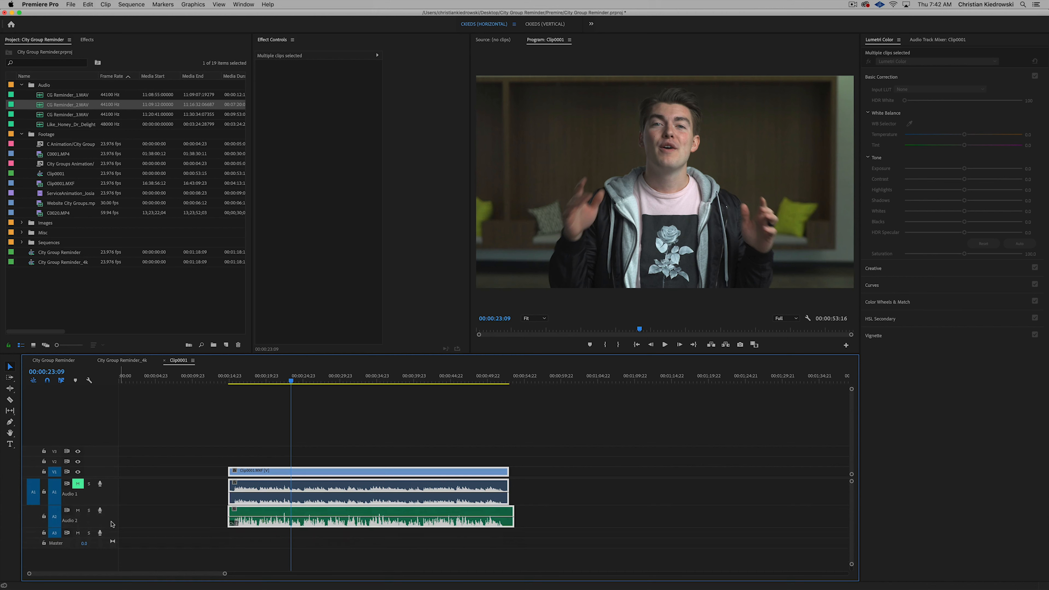
{"action": "scroll", "coordinate": [111, 522], "scroll_direction": "up", "scroll_amount": 1}
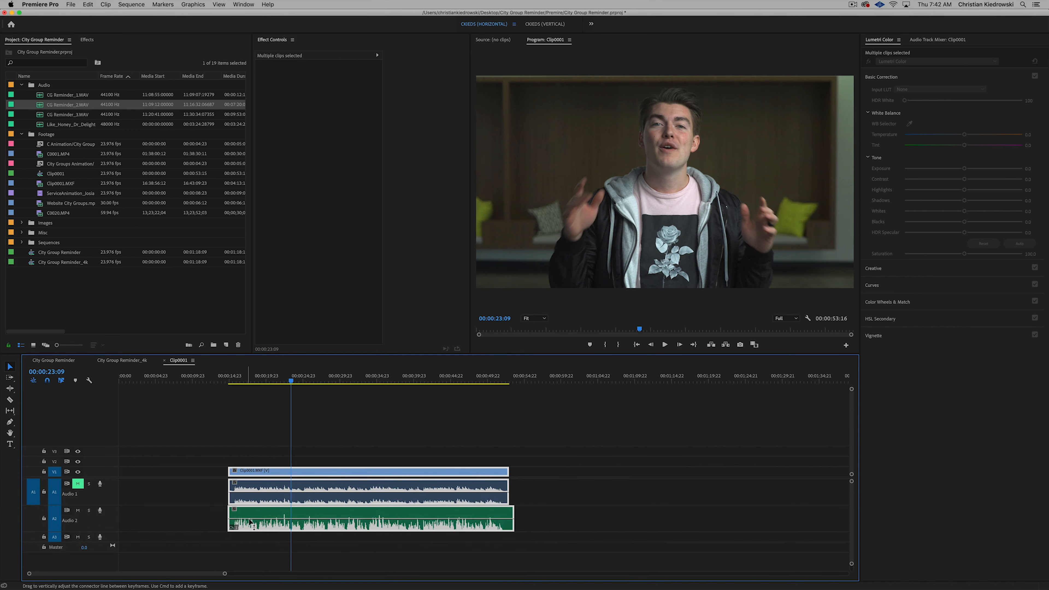
- Cut all tracks just after the start of the synchronized clips and ripple delete the short uneven opening piece
{"action": "left_click", "coordinate": [220, 517]}
{"action": "scroll", "coordinate": [219, 517], "scroll_direction": "up", "scroll_amount": 3}
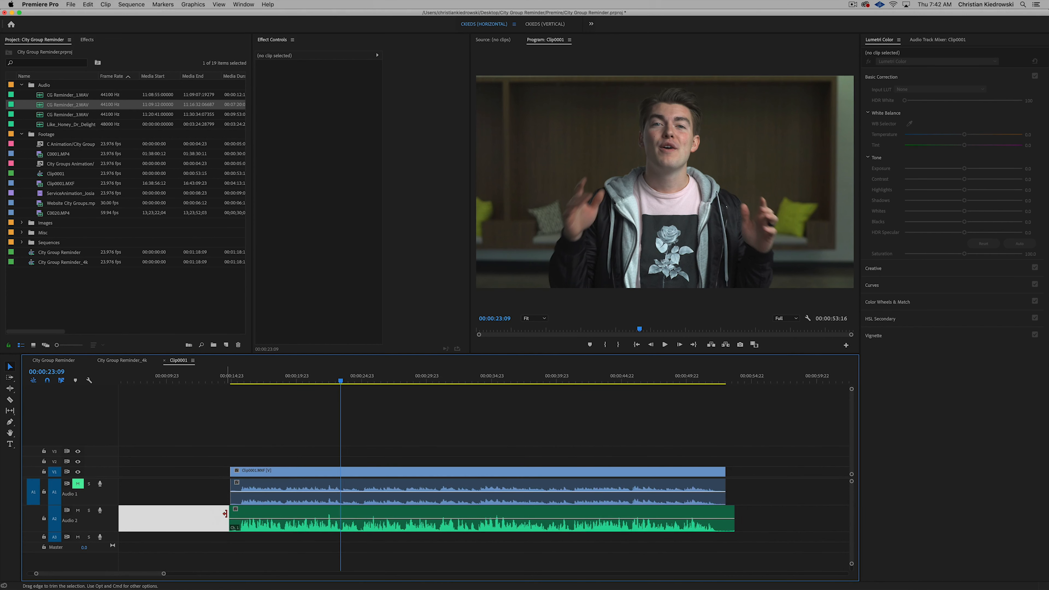
{"action": "key", "text": "c"}
{"action": "left_click", "coordinate": [244, 499], "text": "shift"}
{"action": "key", "text": "v"}
{"action": "left_click_drag", "start_coordinate": [237, 454], "coordinate": [237, 535]}
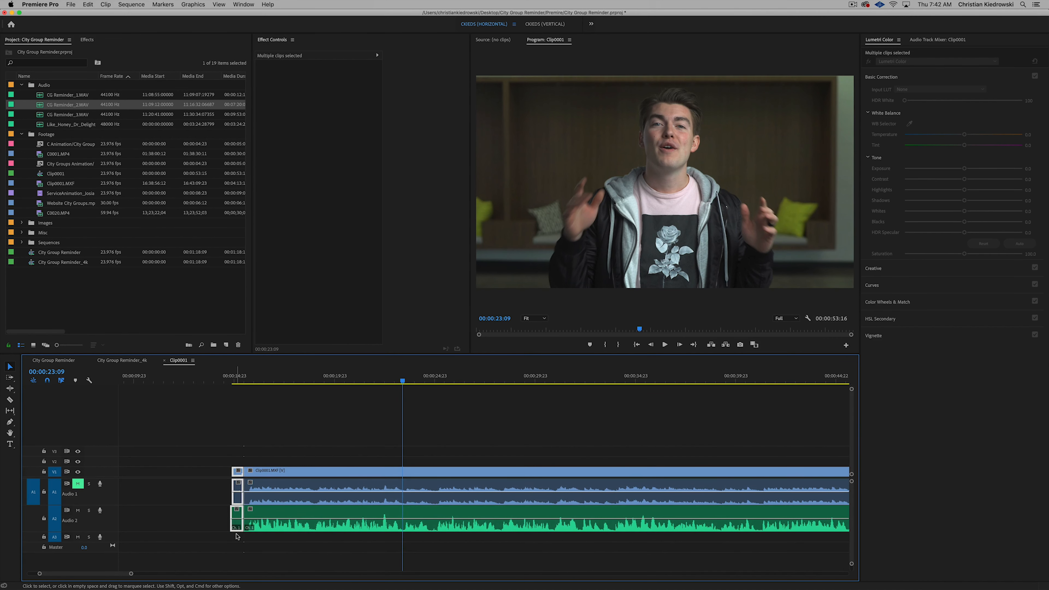
{"action": "key", "text": "shift+Delete"}
- Select the CG Reminder_2.WAV clip on A2 and display the Audio Track Mixer for the Clip0001 sequence
{"action": "left_click", "coordinate": [265, 454]}
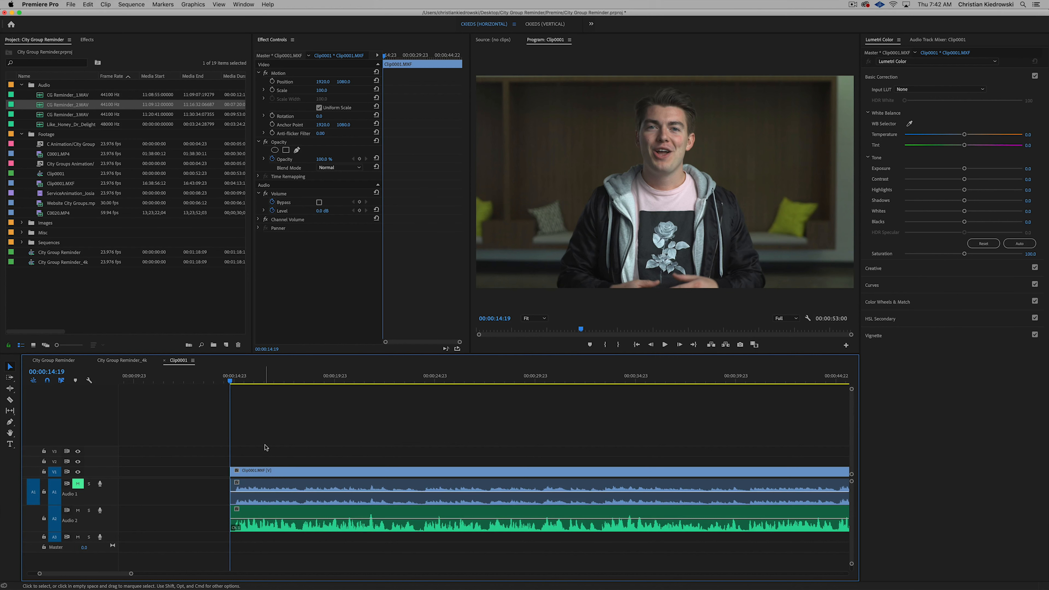
{"action": "left_click", "coordinate": [271, 515]}
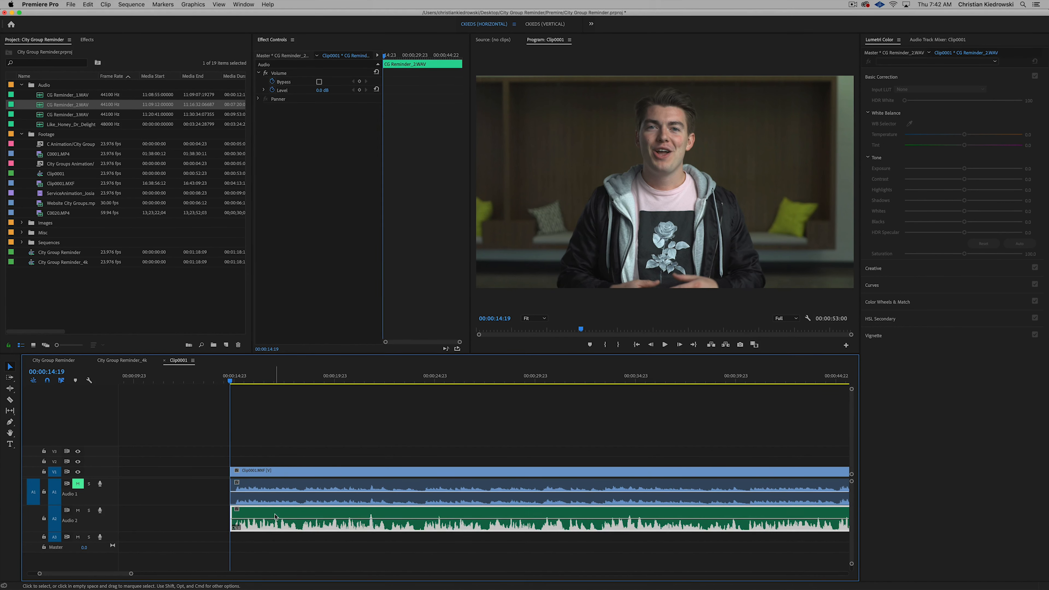
{"action": "left_click", "coordinate": [923, 41]}
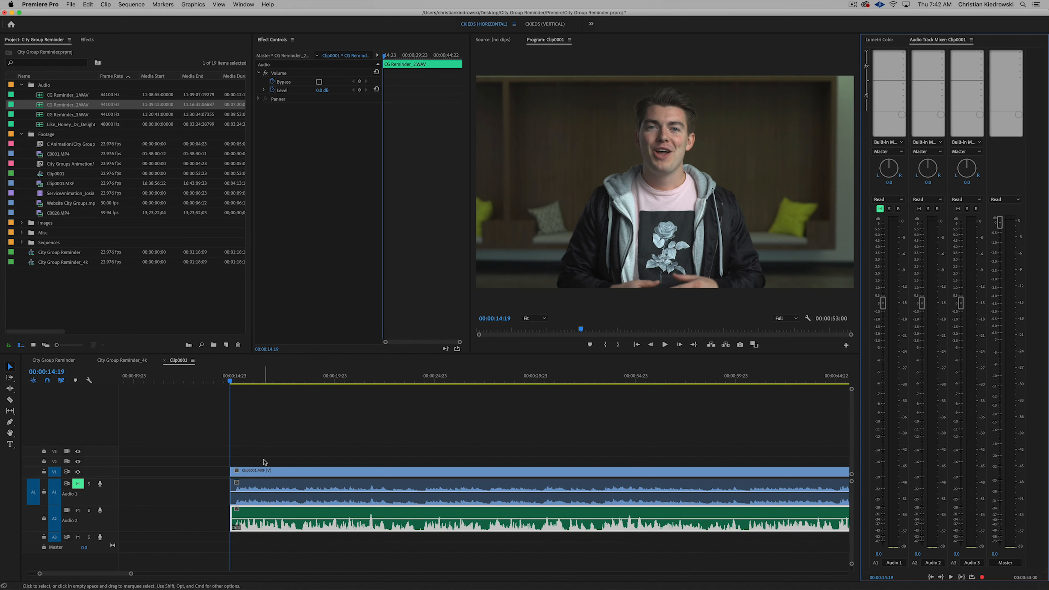
{"action": "left_click", "coordinate": [253, 511]}
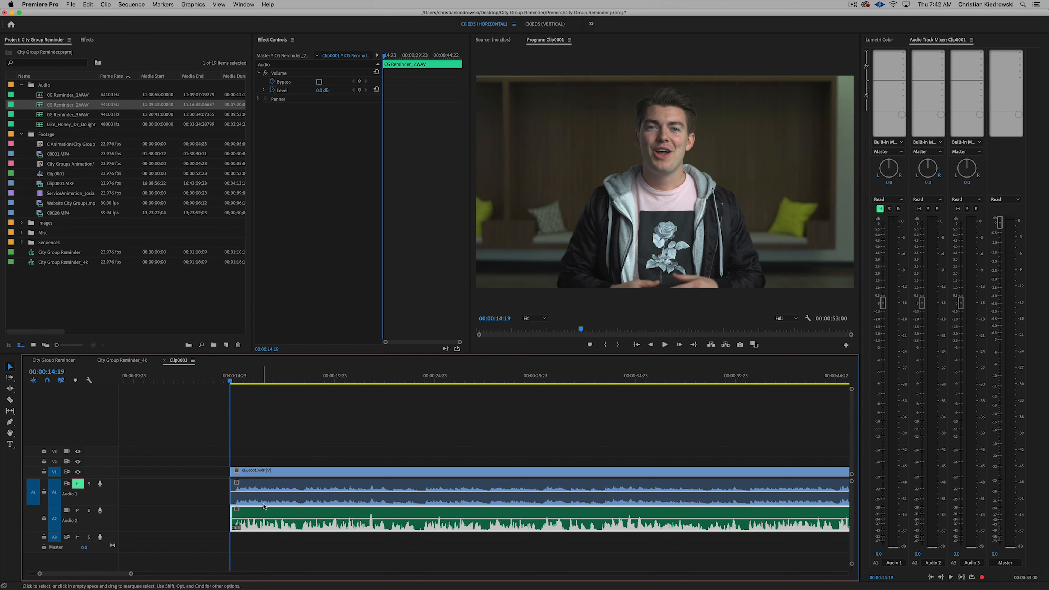
- Switch to Chrome to view the MH Audio Presets product page
{"action": "left_click", "coordinate": [365, 573]}
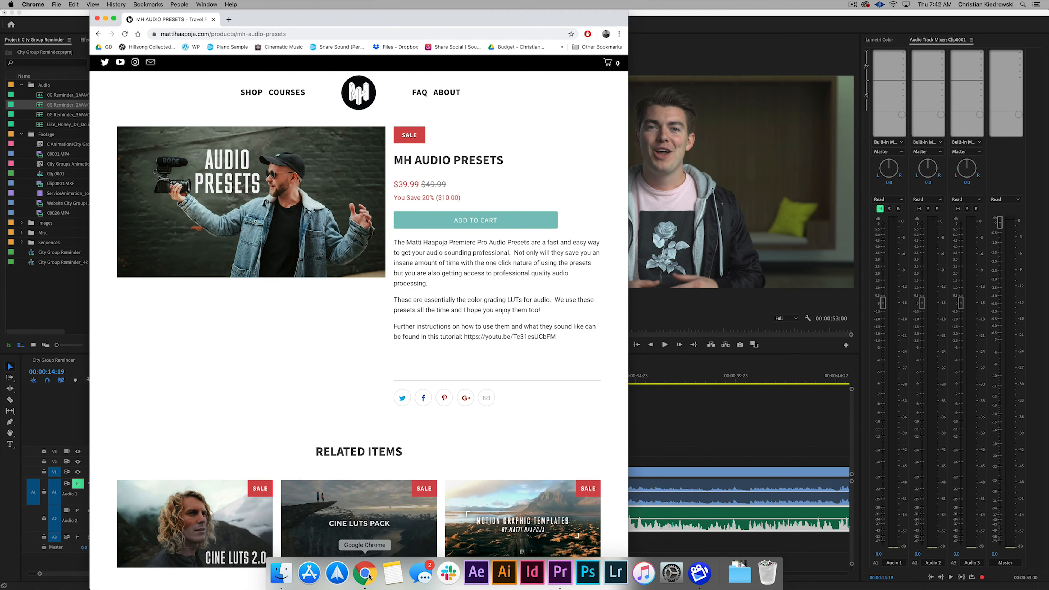